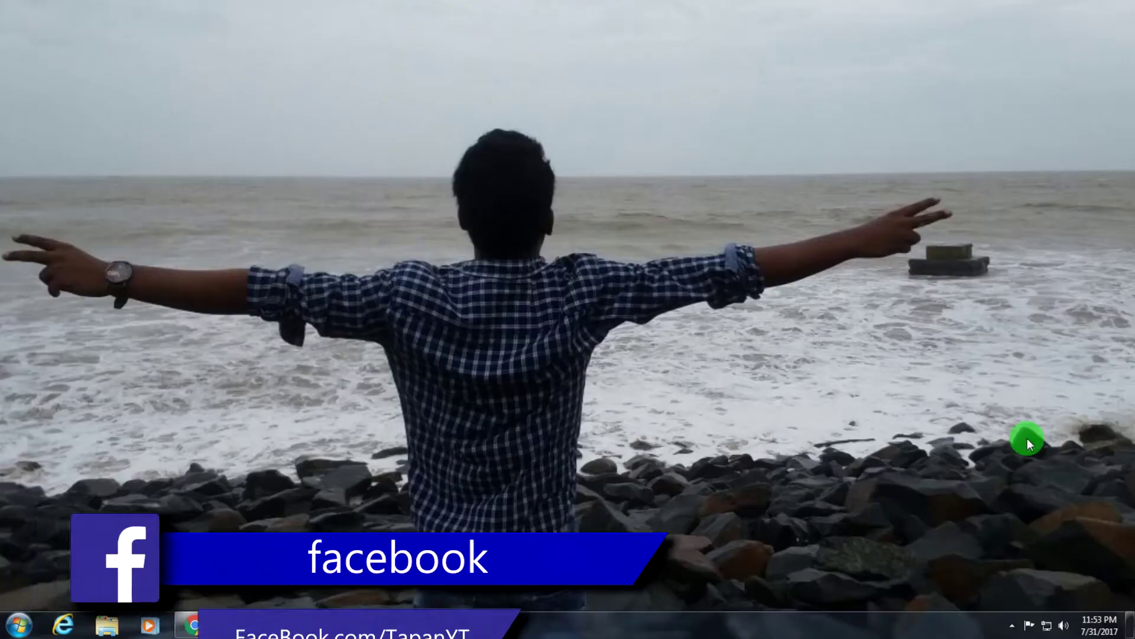
# Step: Bring the Chrome window showing the remotrapp.com site to the front
pyautogui.click(212, 630)
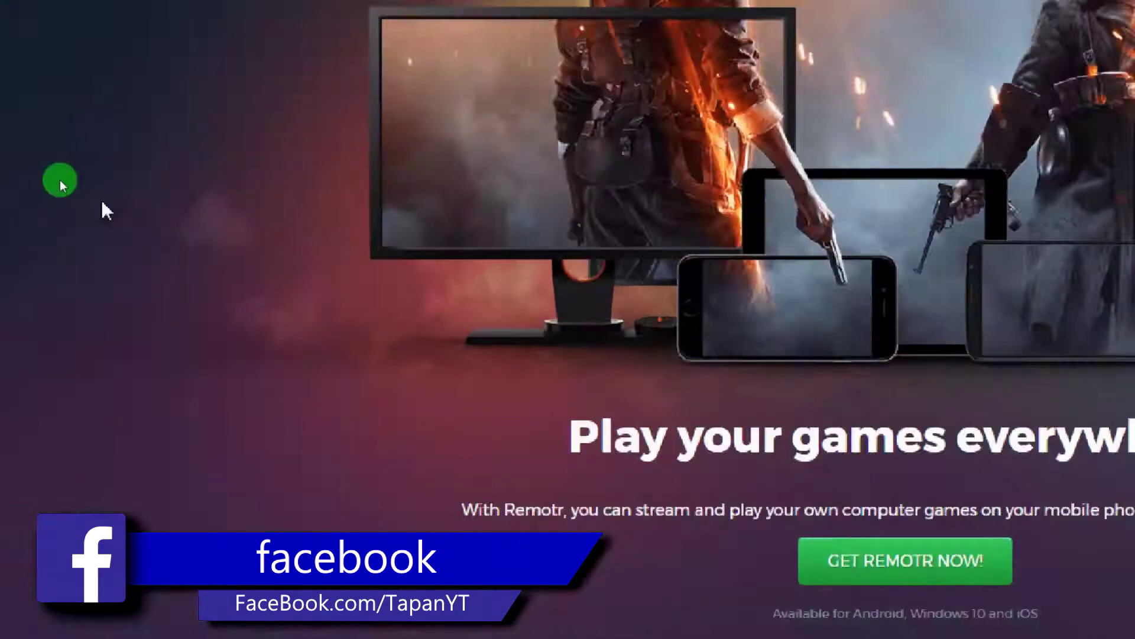
pyautogui.click(15, 67)
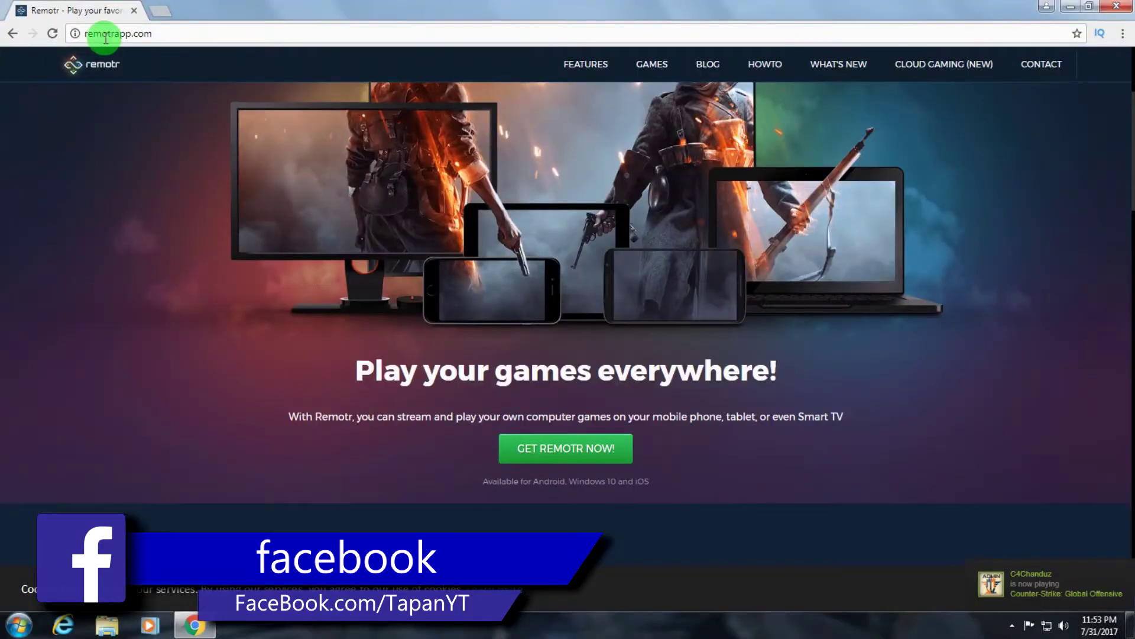
pyautogui.click(101, 33)
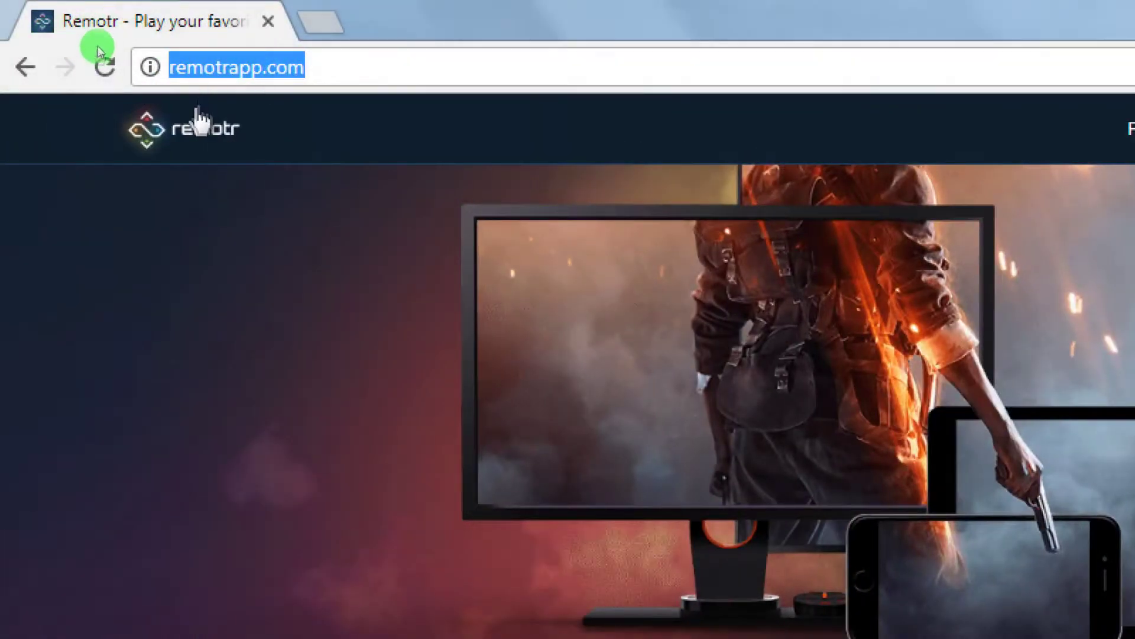
pyautogui.click(278, 84)
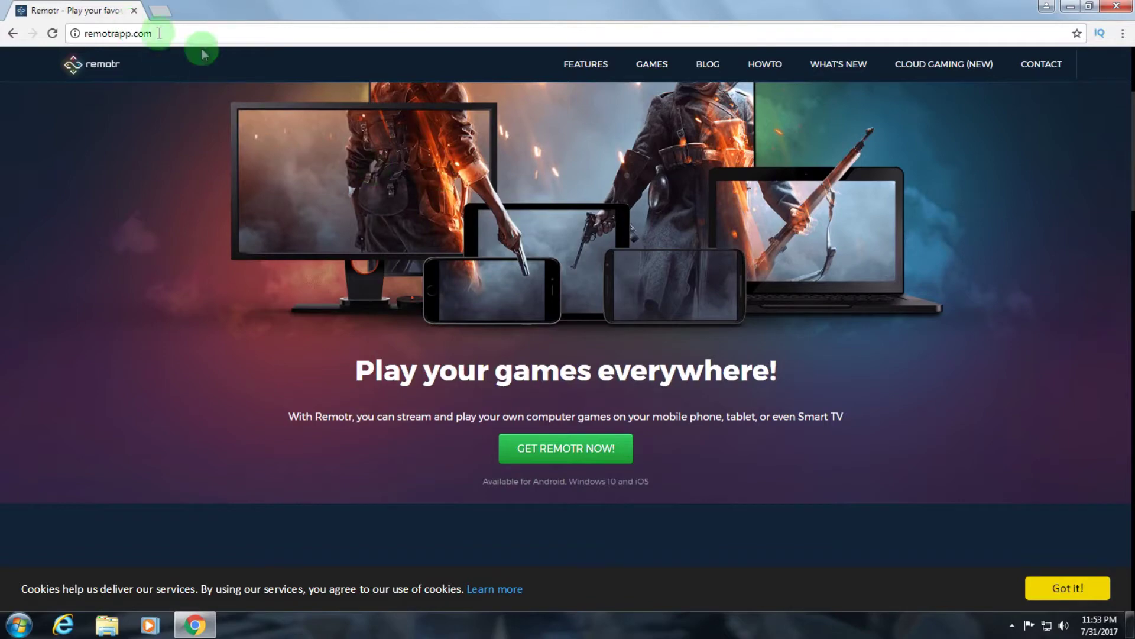
pyautogui.click(136, 33)
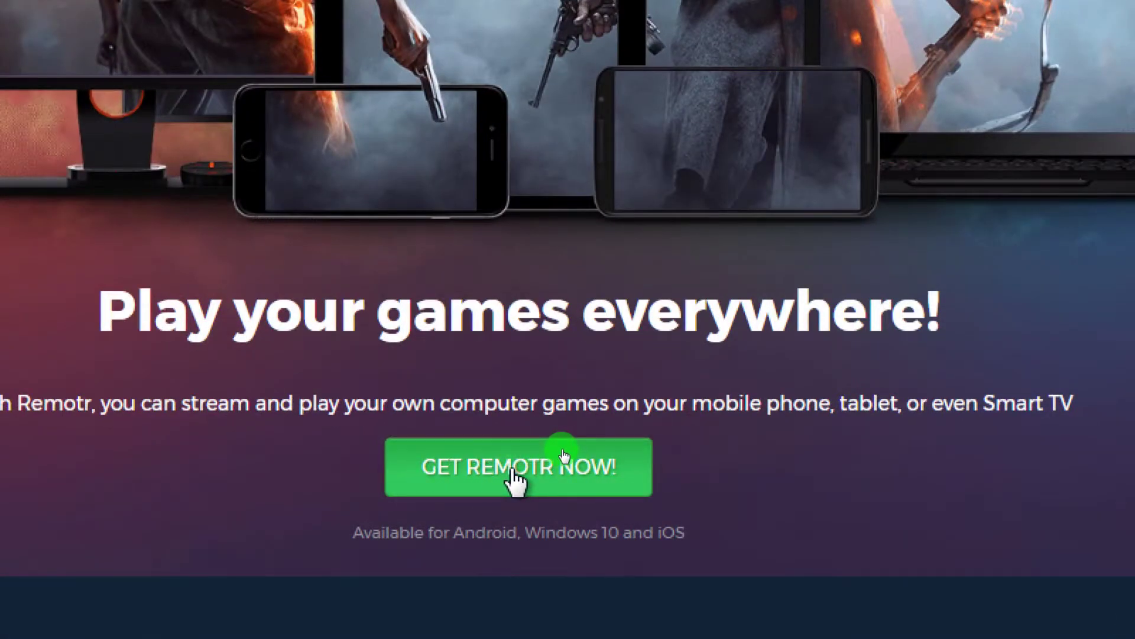
# Step: Jump to the Download Remotr section with the Android app and Windows Streamer downloads
pyautogui.click(561, 452)
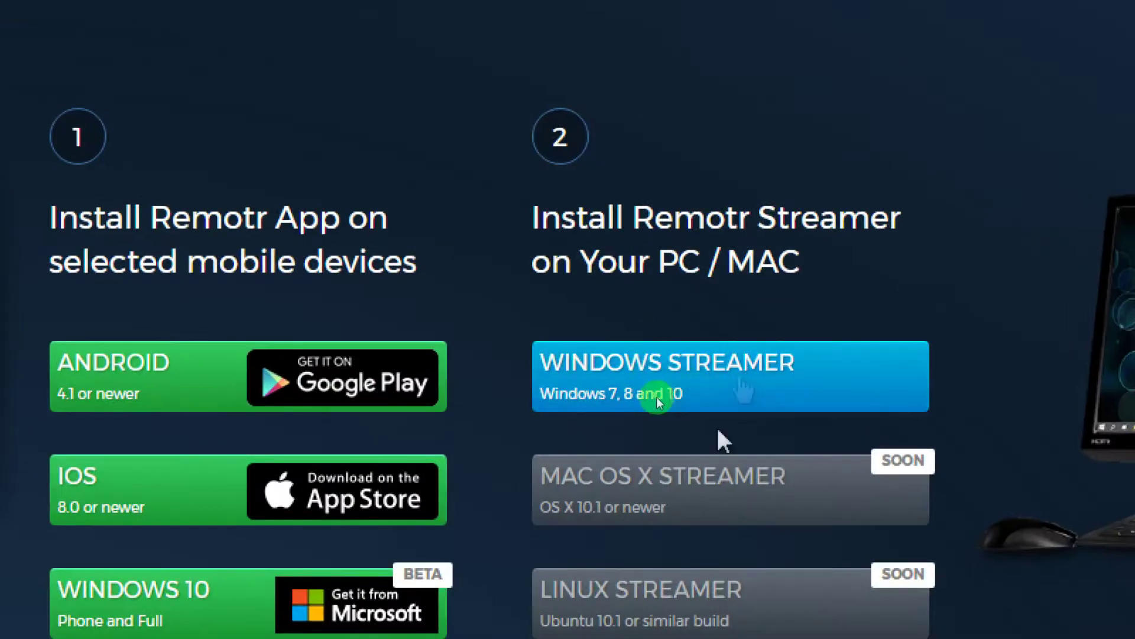
pyautogui.moveTo(650, 376); pyautogui.dragTo(521, 295)
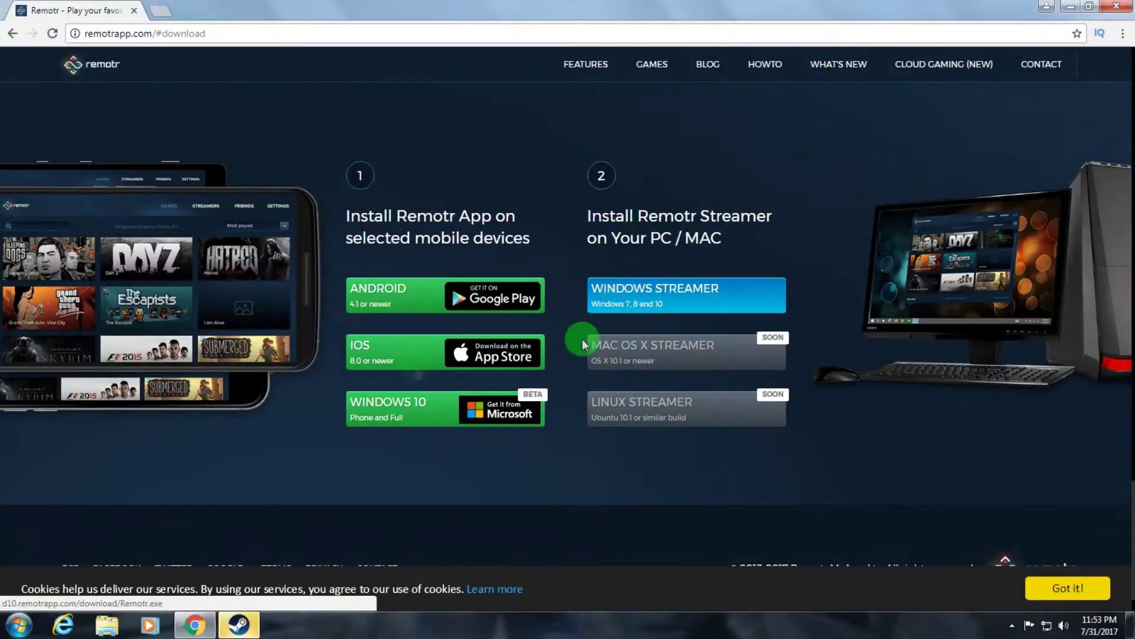
pyautogui.moveTo(582, 338)
pyautogui.mouseDown()
pyautogui.moveTo(51, 570)
pyautogui.moveTo(646, 304)
pyautogui.moveTo(659, 232)
pyautogui.moveTo(10, 588)
pyautogui.moveTo(665, 223)
pyautogui.moveTo(401, 535)
pyautogui.moveTo(670, 391)
pyautogui.moveTo(636, 298)
pyautogui.moveTo(668, 301)
pyautogui.moveTo(650, 294)
pyautogui.mouseUp()
# Step: Download Remotr.exe (5.16 MB) through IDM, declining browser integration, and launch the installer
pyautogui.click(648, 286)
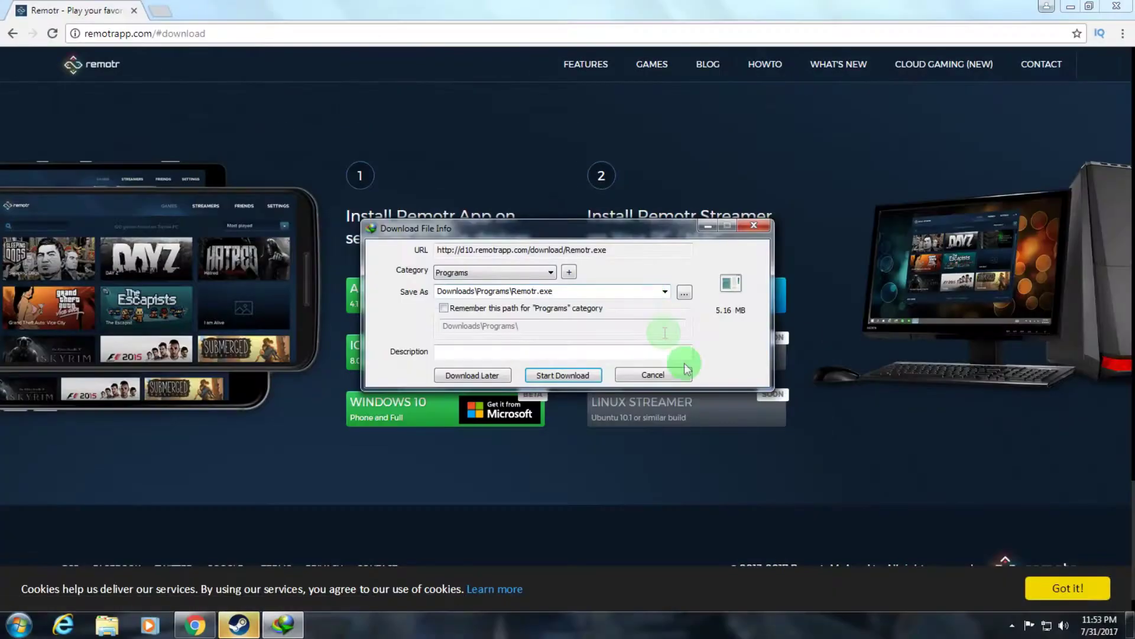
pyautogui.click(550, 377)
pyautogui.moveTo(617, 155); pyautogui.dragTo(416, 204)
pyautogui.click(698, 358)
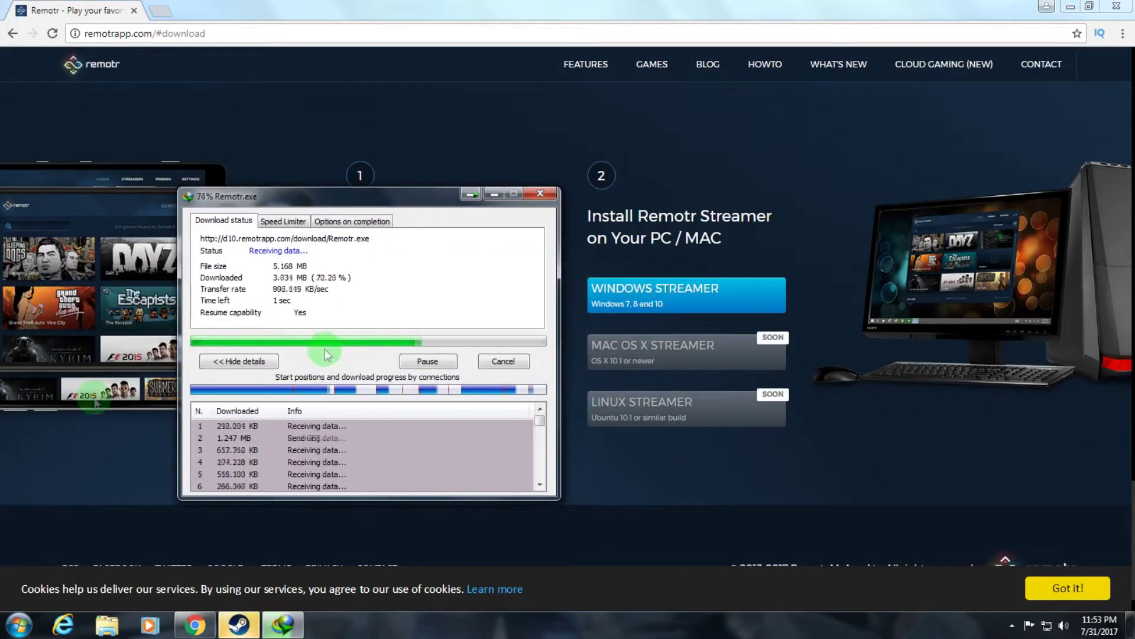
pyautogui.moveTo(342, 199); pyautogui.dragTo(564, 202)
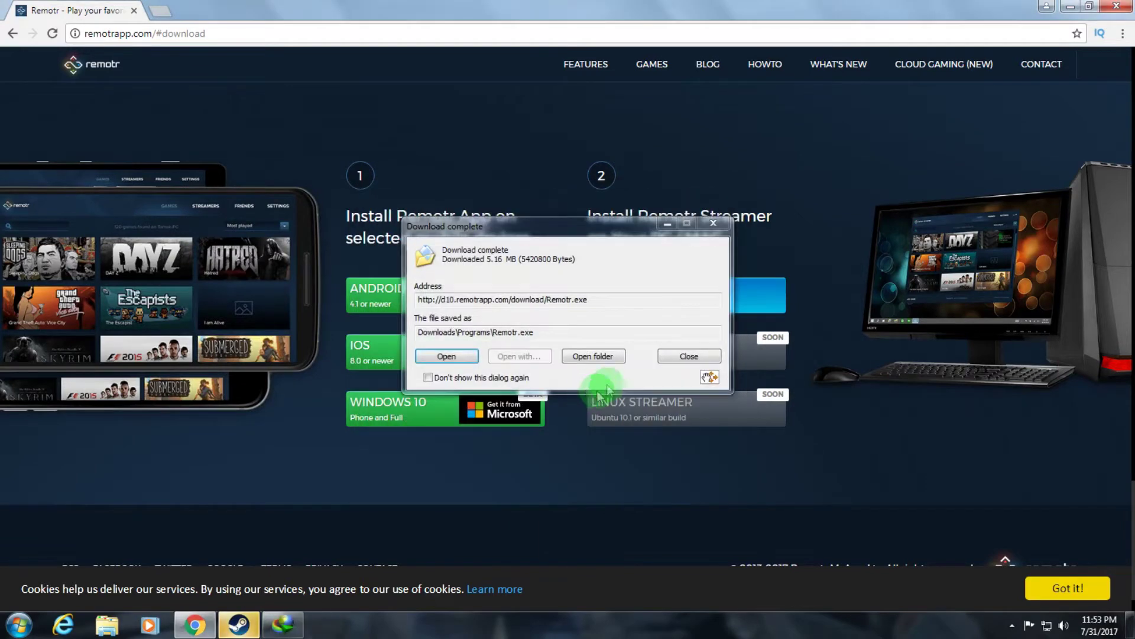
pyautogui.click(453, 355)
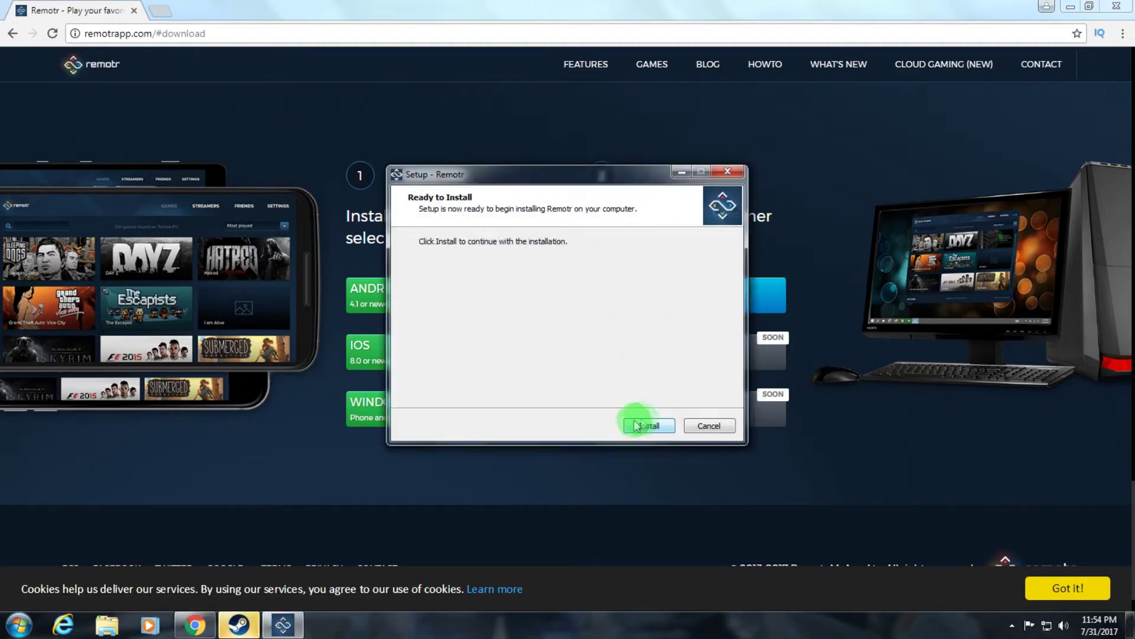
# Step: Minimize Chrome, start installing Remotr, and close Steam from its taskbar jump list
pyautogui.click(648, 426)
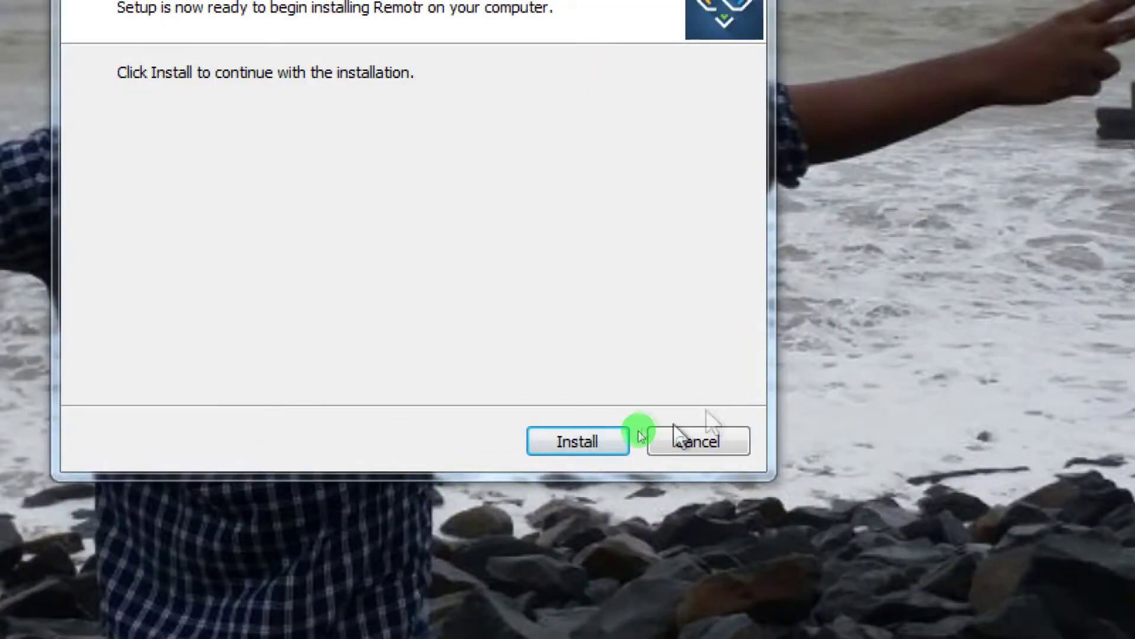
pyautogui.click(648, 425)
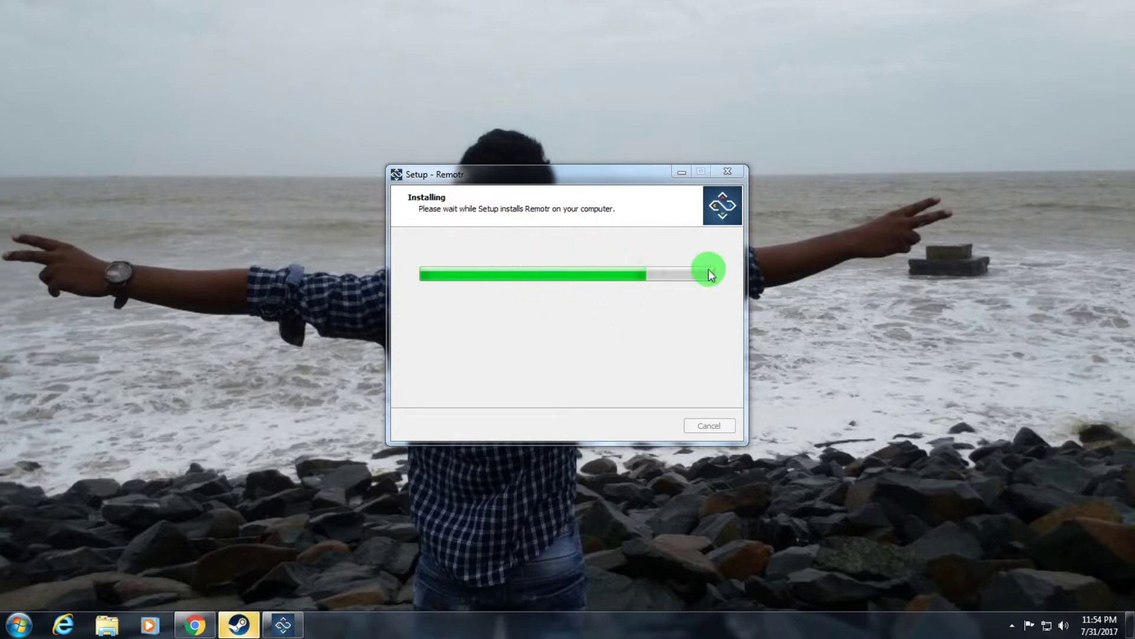
pyautogui.rightClick(243, 621)
pyautogui.click(245, 589)
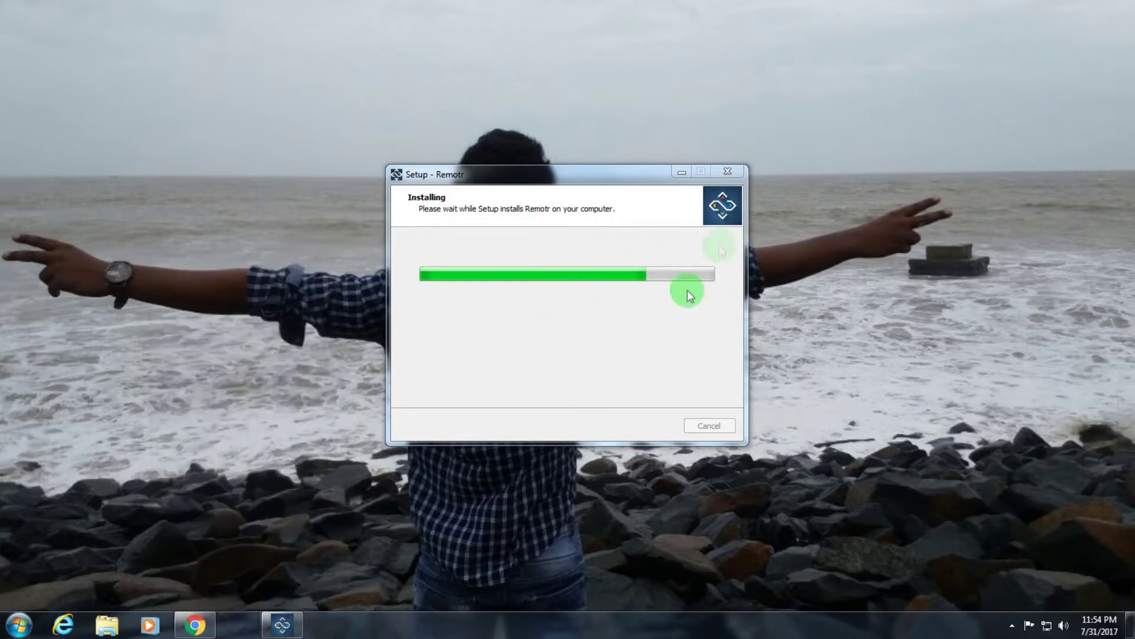
# Step: Refresh the desktop and finish the Remotr setup wizard
pyautogui.rightClick(832, 228)
pyautogui.click(864, 273)
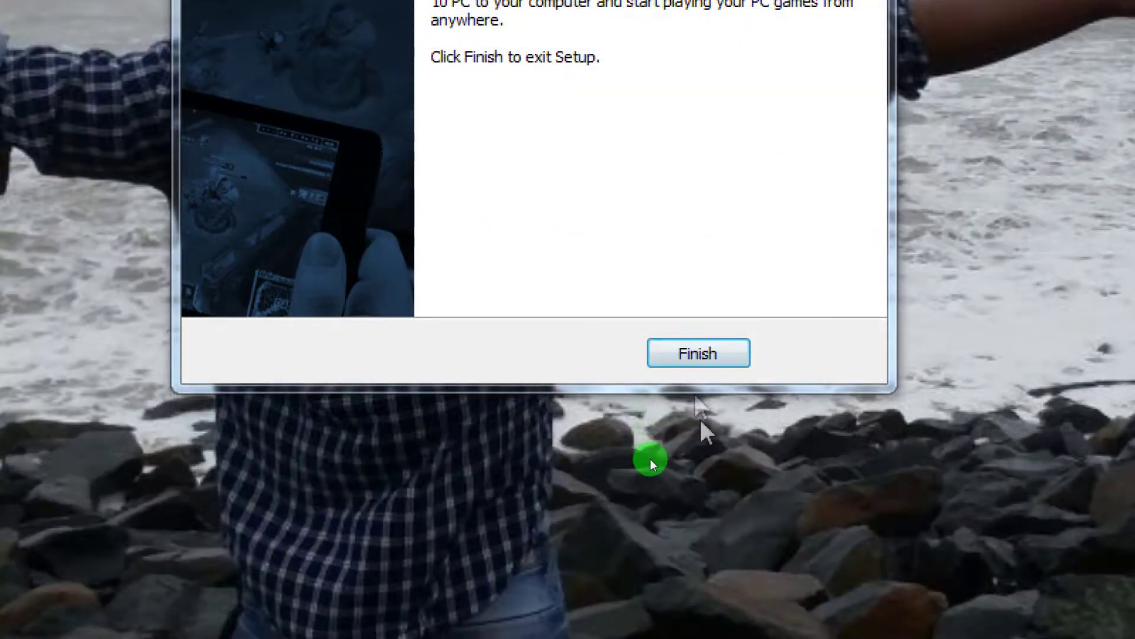
pyautogui.press('Return')
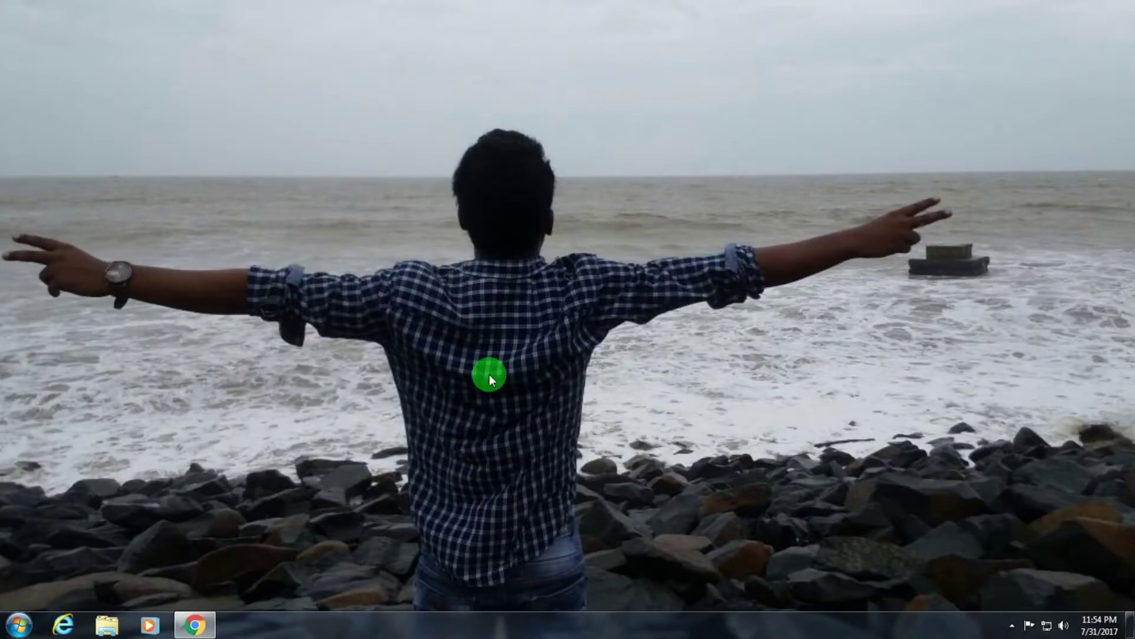
# Step: Launch Remotr Streamer from the Start menu and focus the HELLO GAMER! password field
pyautogui.click(19, 624)
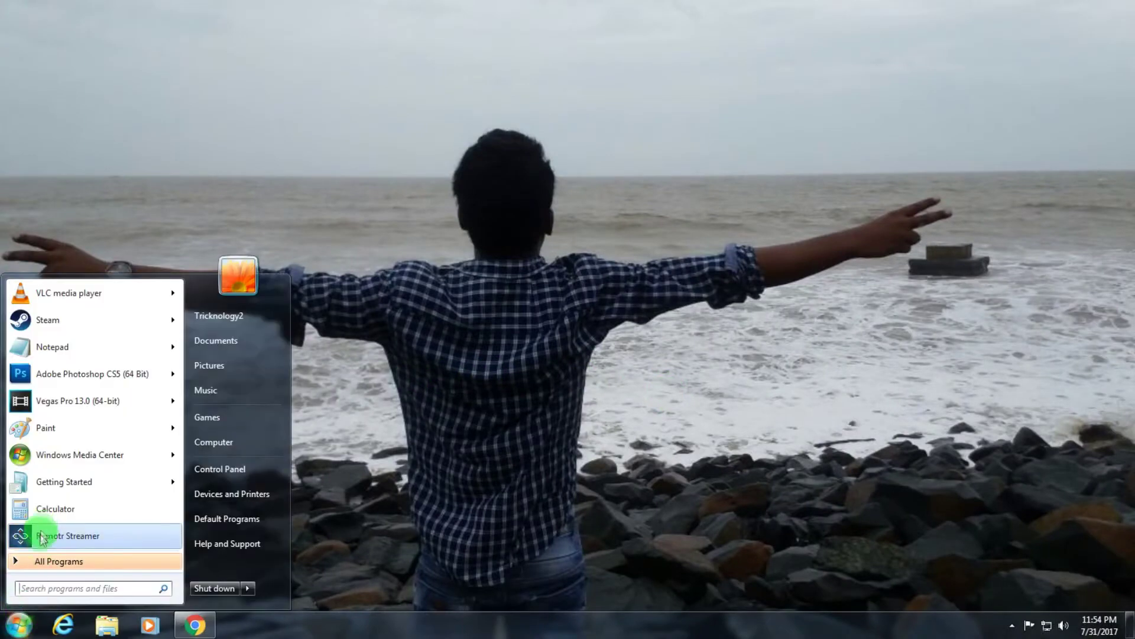
pyautogui.click(42, 535)
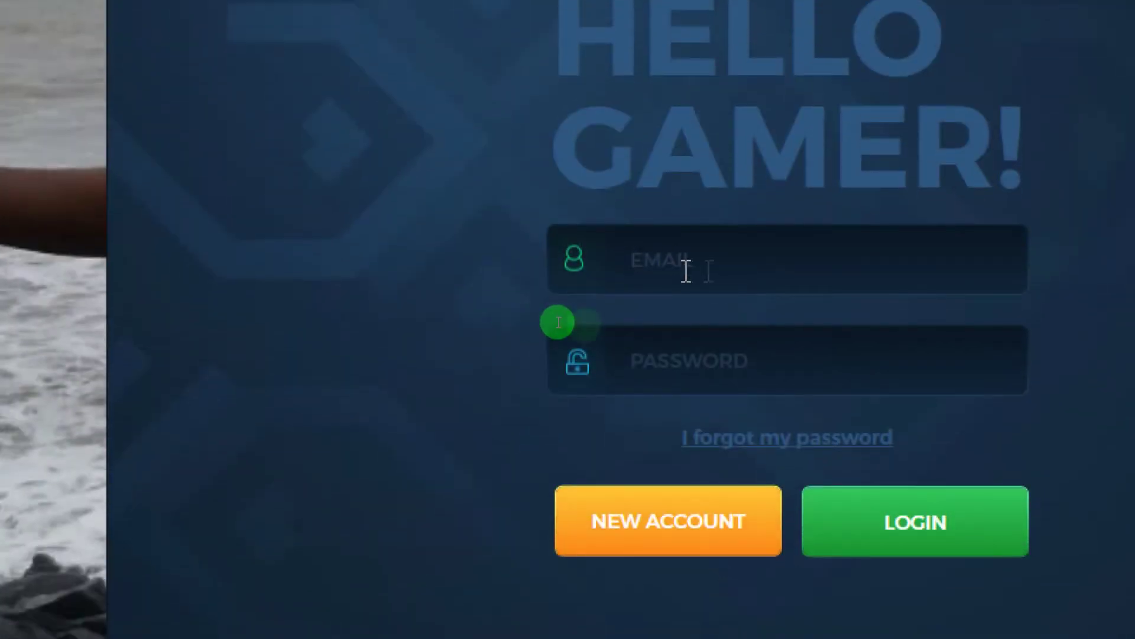
pyautogui.click(769, 362)
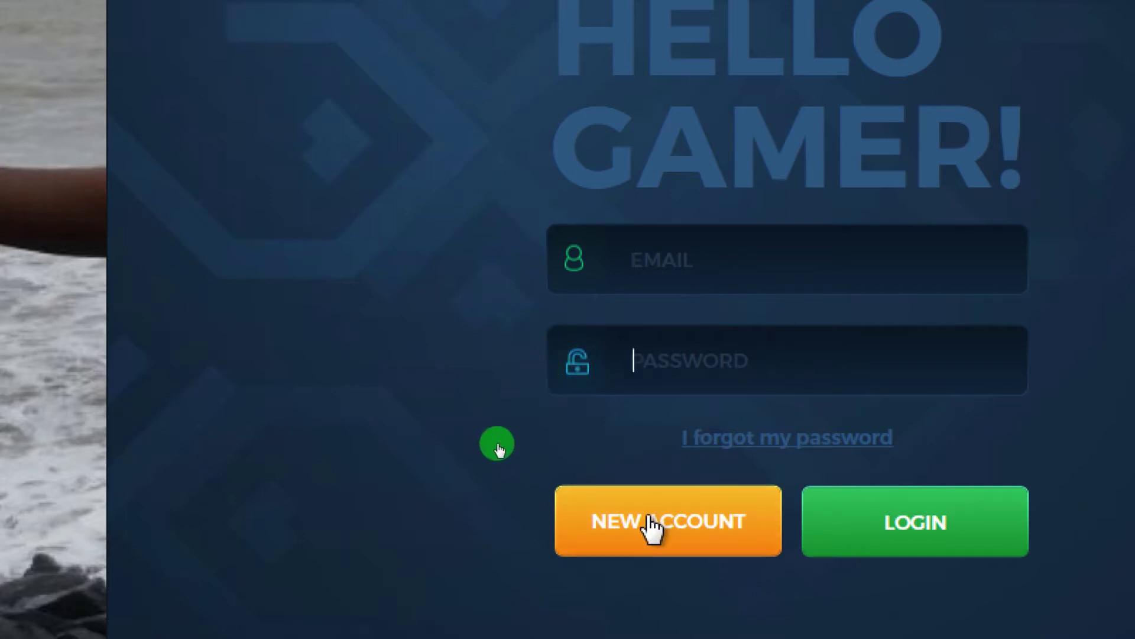
# Step: Register a new Remotr account with the account email and password
pyautogui.click(717, 543)
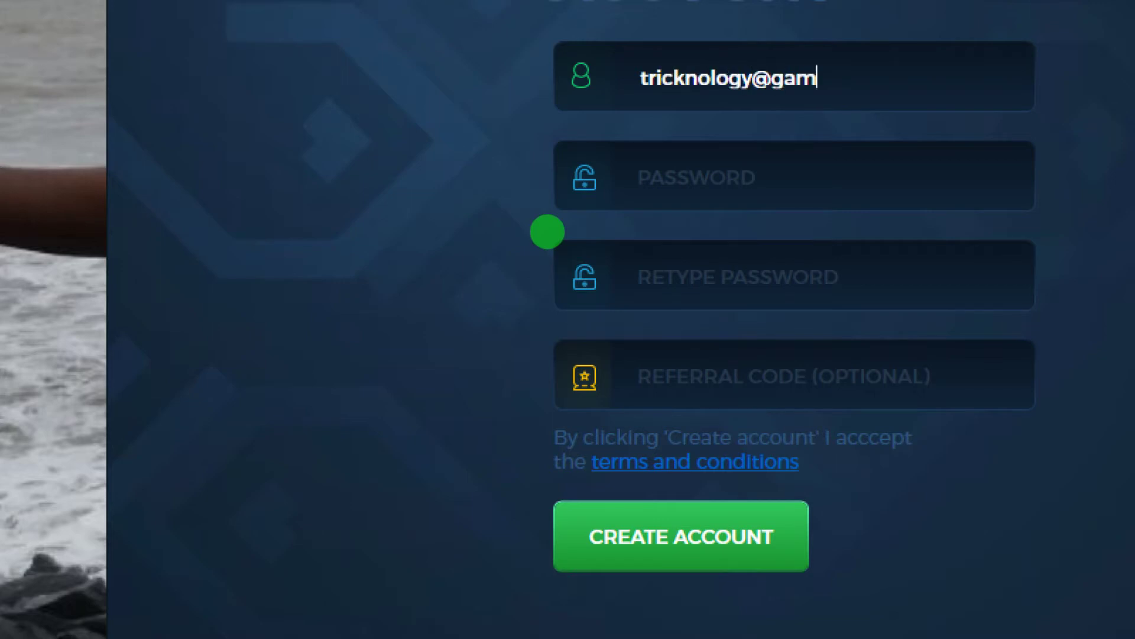
pyautogui.write('om')
pyautogui.press('Tab')
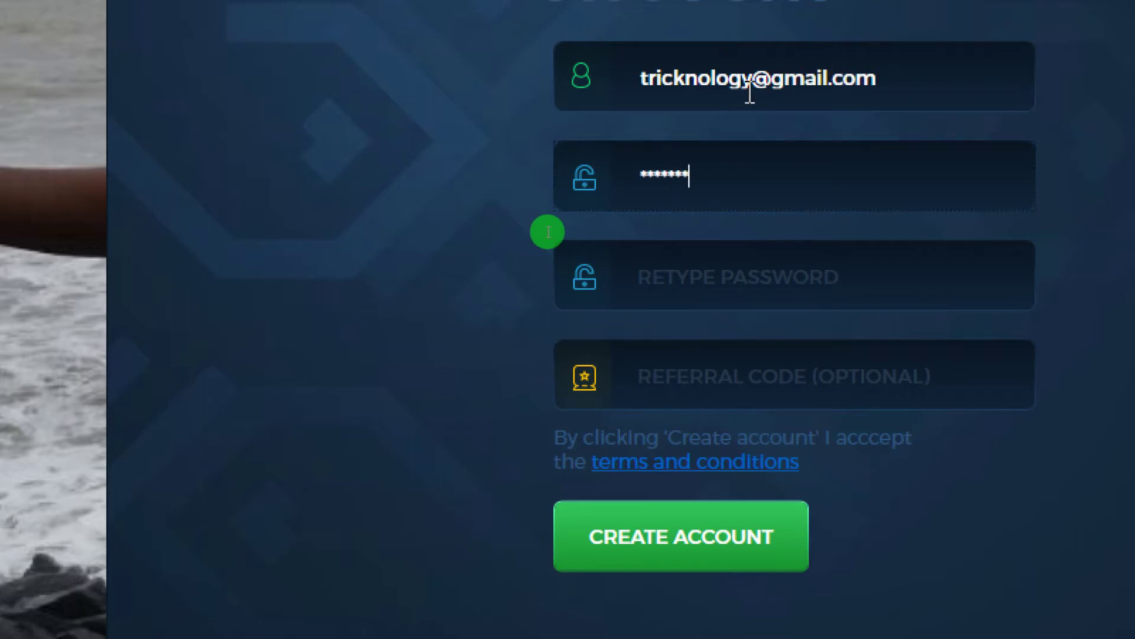
pyautogui.write('***')
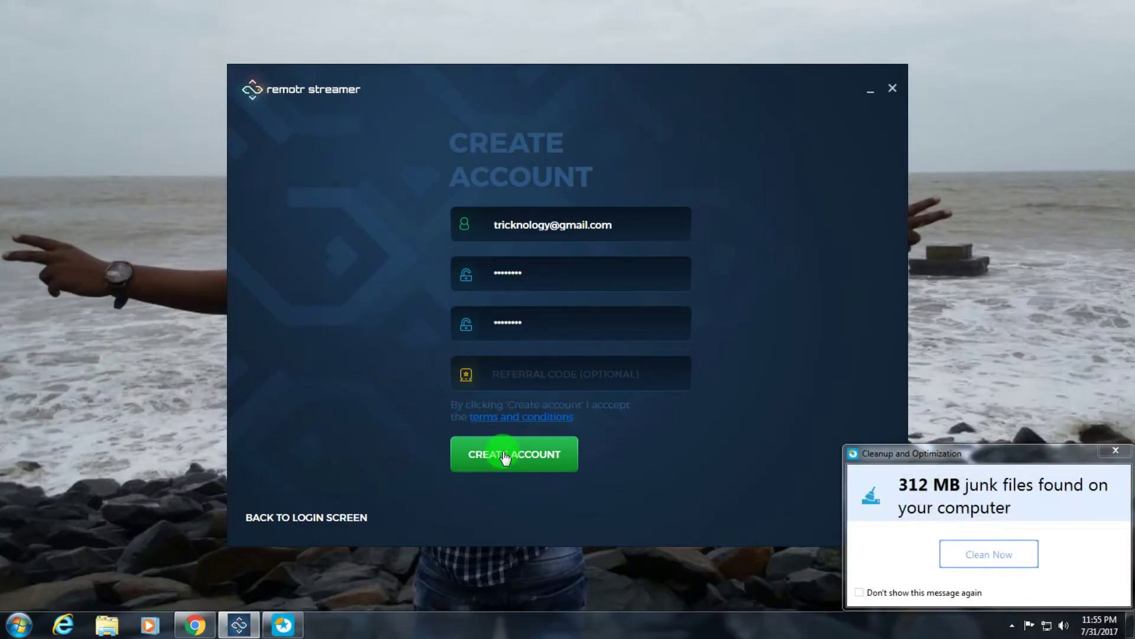
pyautogui.click(505, 457)
pyautogui.click(1116, 450)
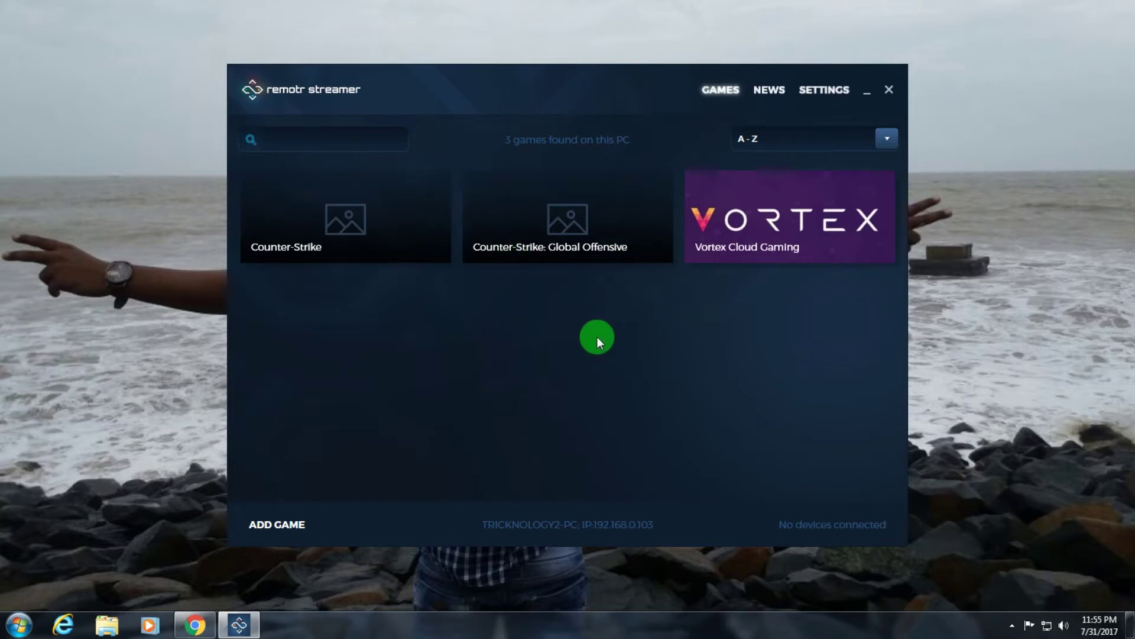
# Step: Bring up the Android phone's home screen with Play Store
pyautogui.click(1012, 625)
pyautogui.rightClick(1010, 542)
pyautogui.click(1025, 425)
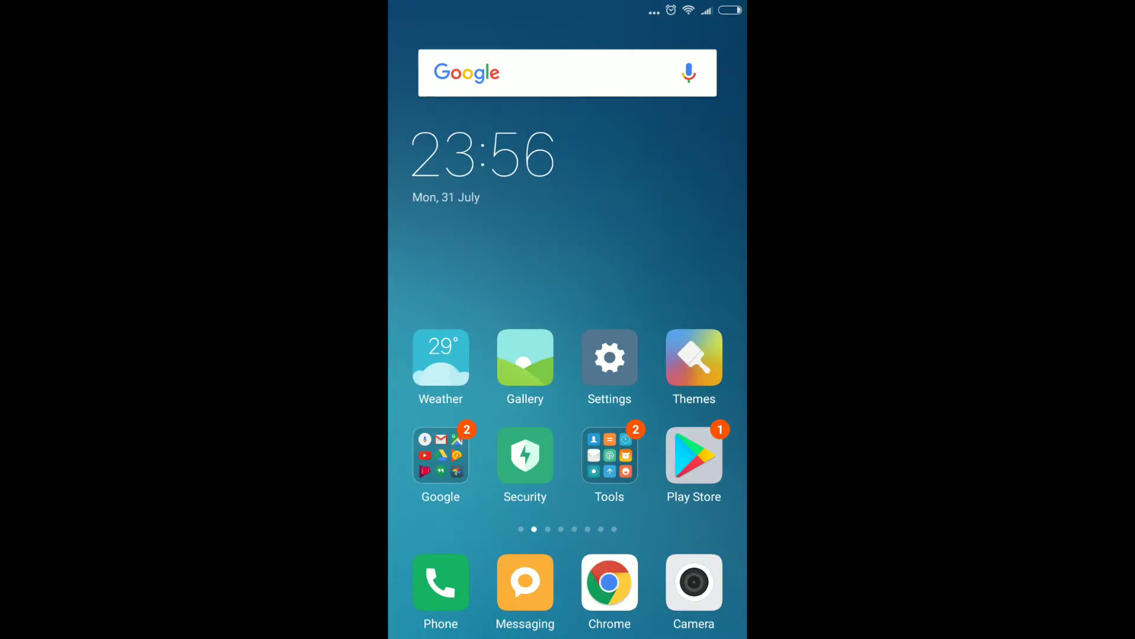
# Step: Open the Play Store on the phone and search for 'remotr'
pyautogui.click(695, 456)
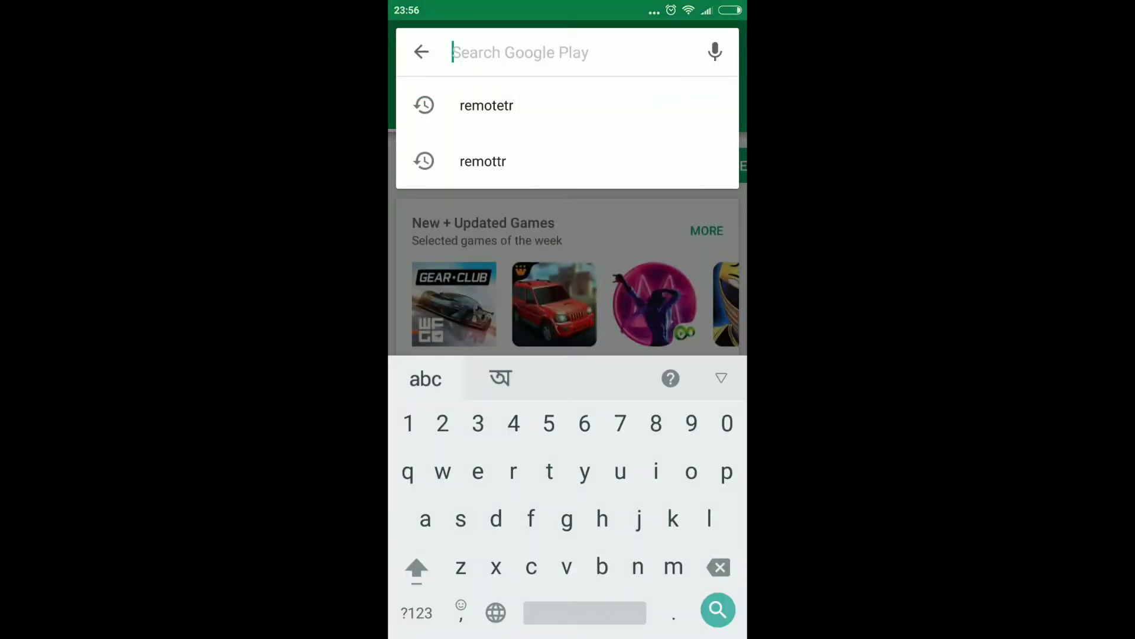
pyautogui.press('Home')
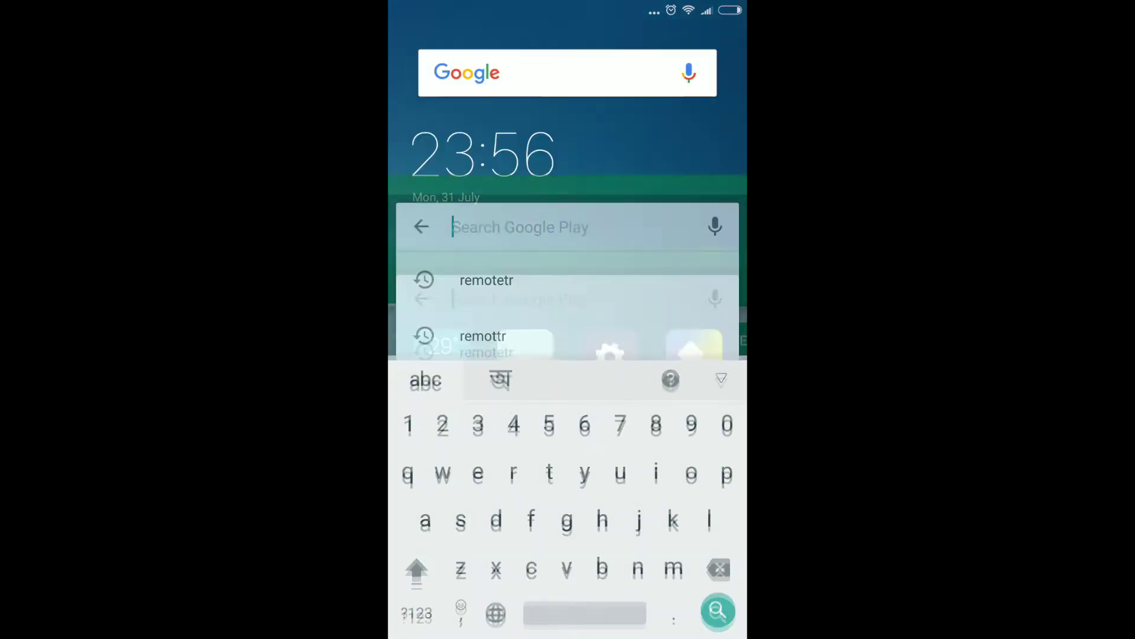
pyautogui.click(693, 456)
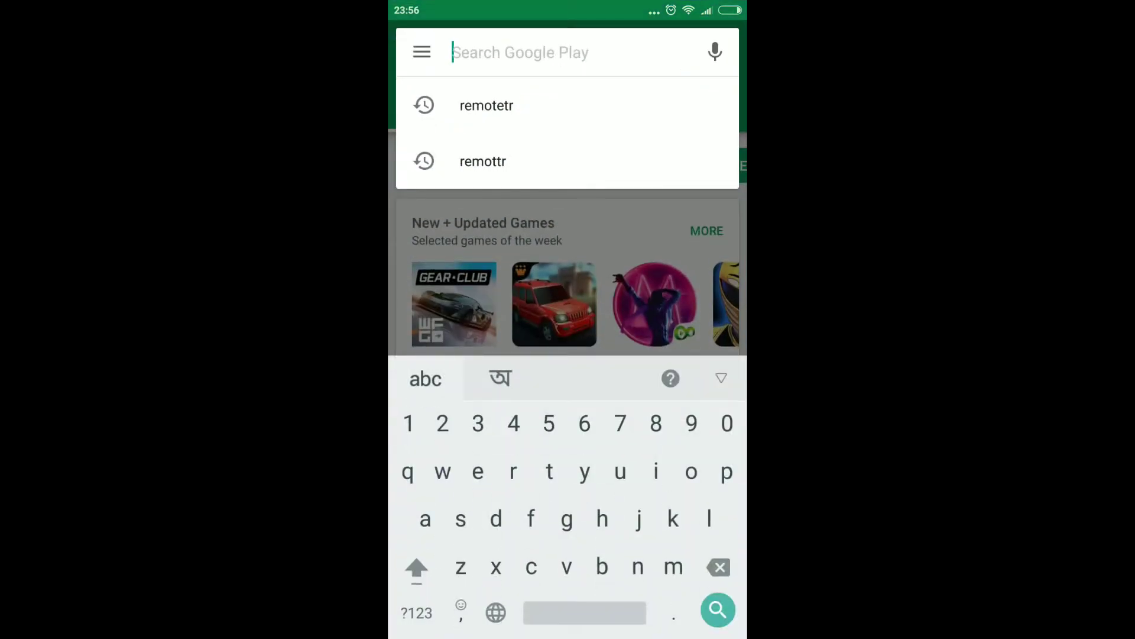
pyautogui.write('remot')
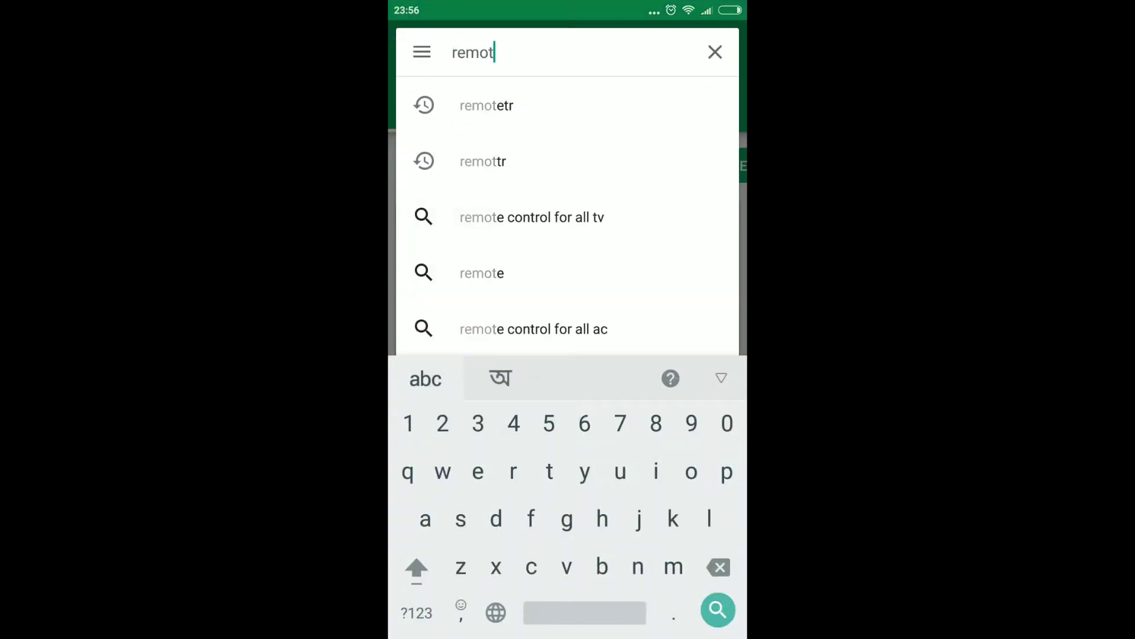
pyautogui.write('r')
pyautogui.press('Return')
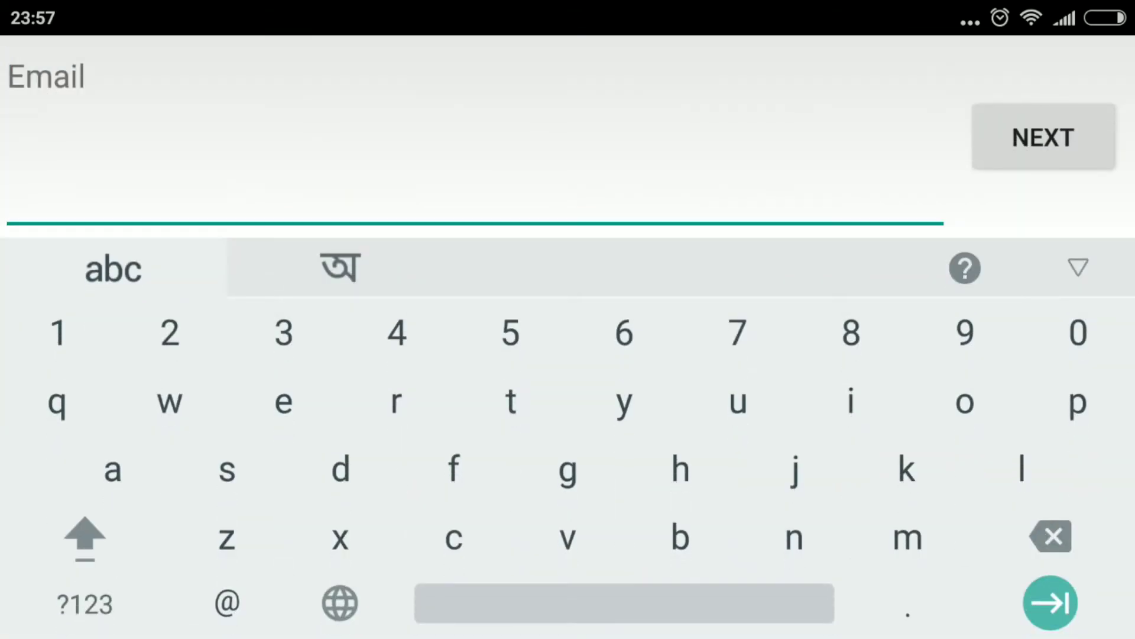
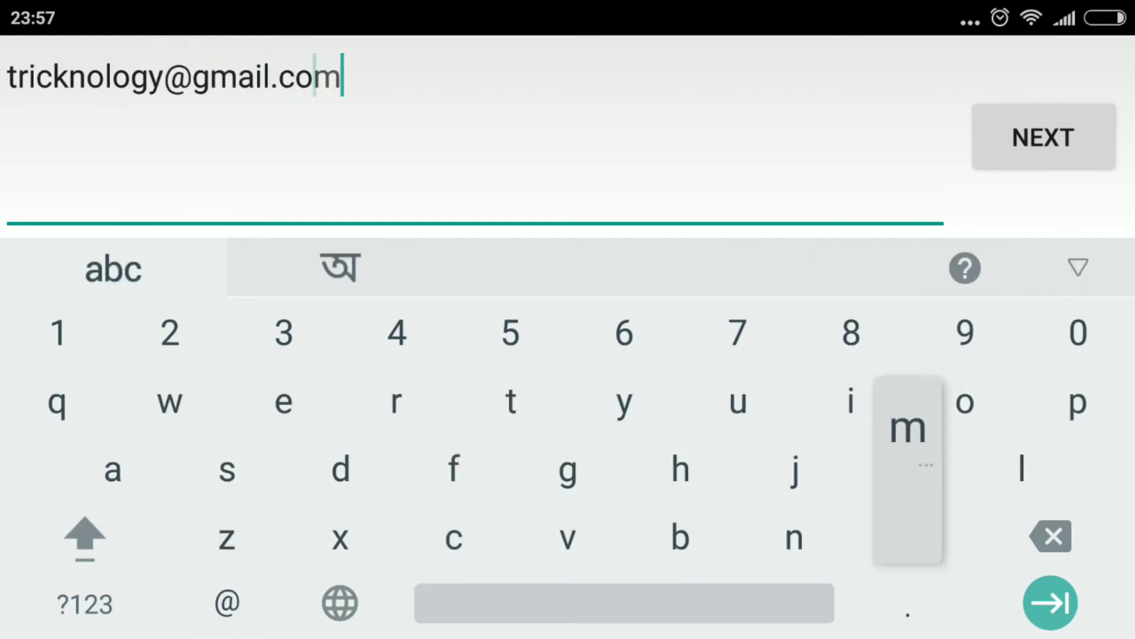
# Step: Sign in to the Remotr phone app with the account email and password
pyautogui.click(1044, 137)
pyautogui.write('asdf1')
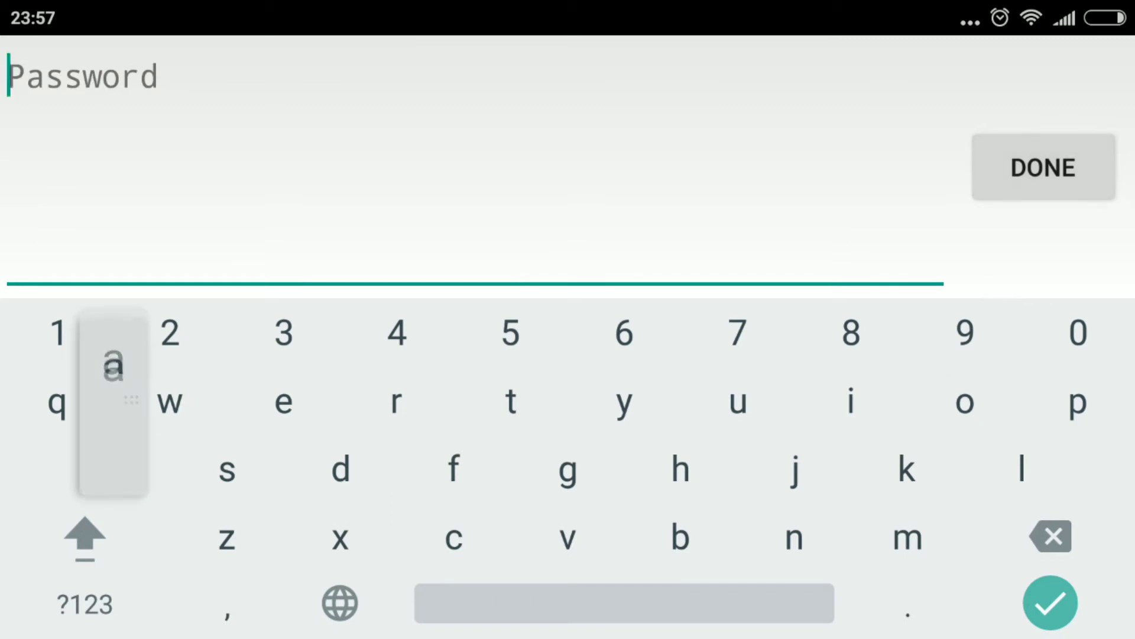
pyautogui.write('234')
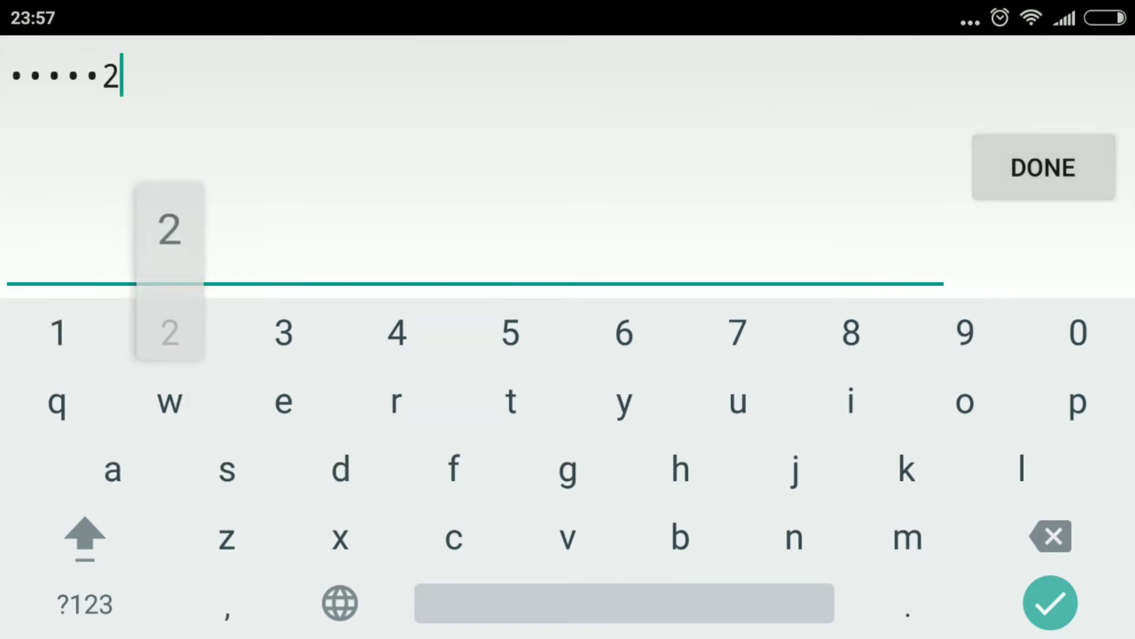
pyautogui.click(1043, 168)
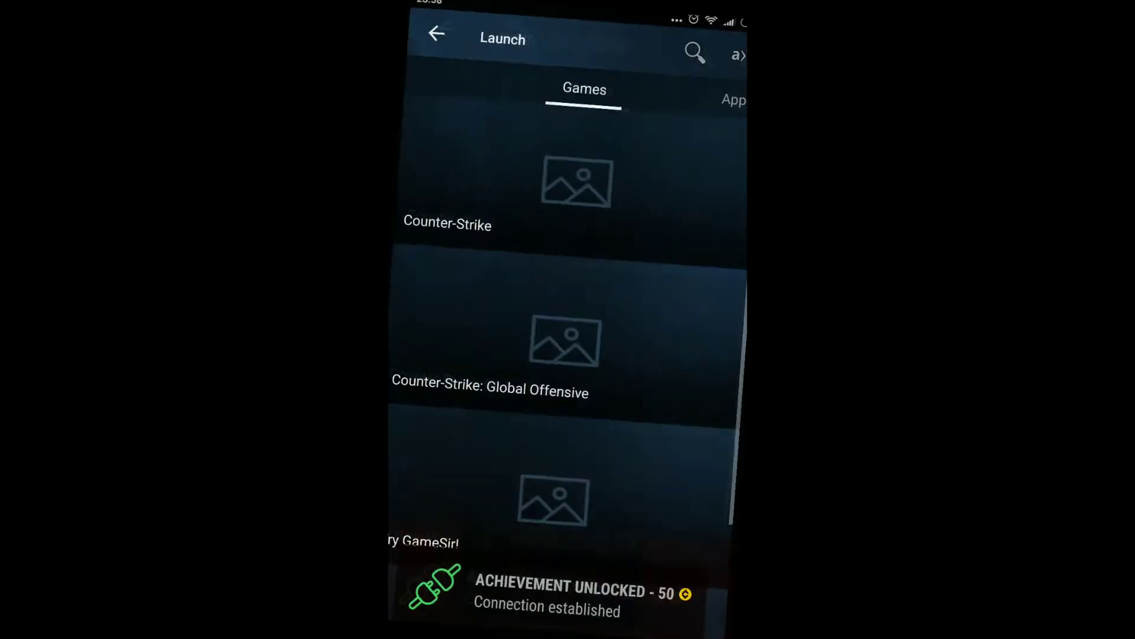
pyautogui.scroll(-3, 568, 331)
pyautogui.scroll(3, 567, 331)
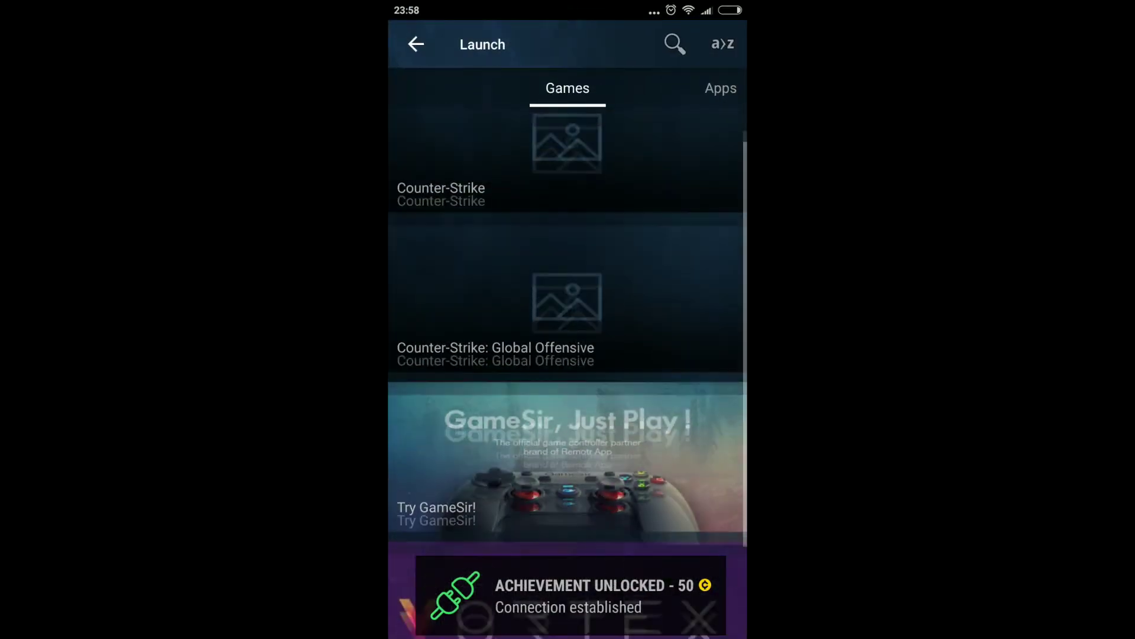
pyautogui.scroll(-3, 567, 331)
pyautogui.scroll(3, 568, 331)
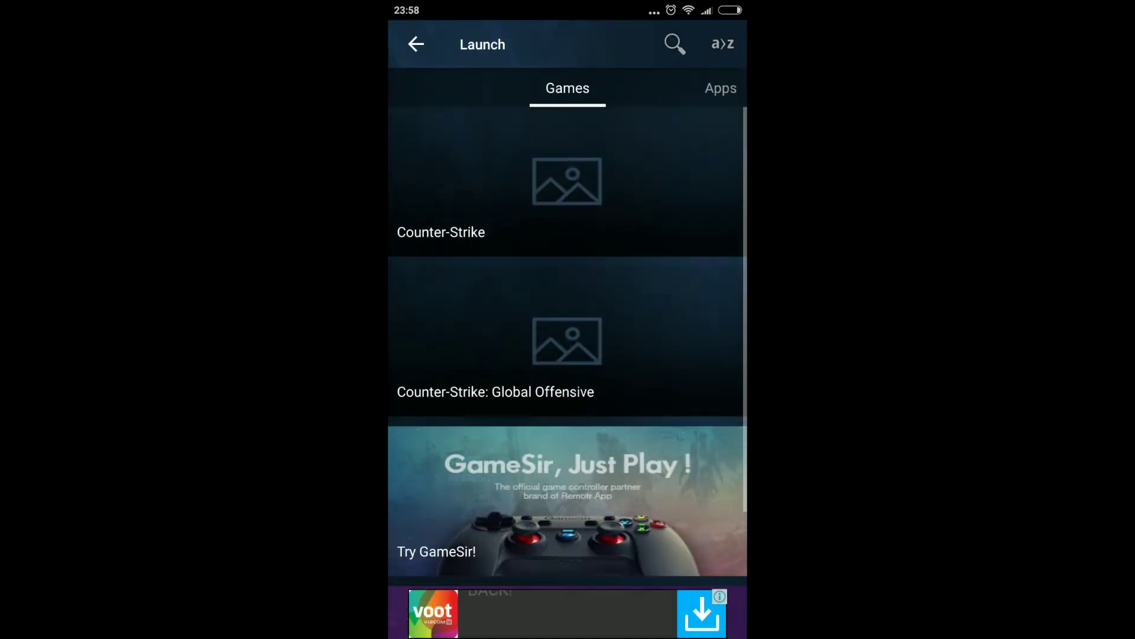
pyautogui.scroll(-3, 568, 331)
pyautogui.scroll(3, 568, 331)
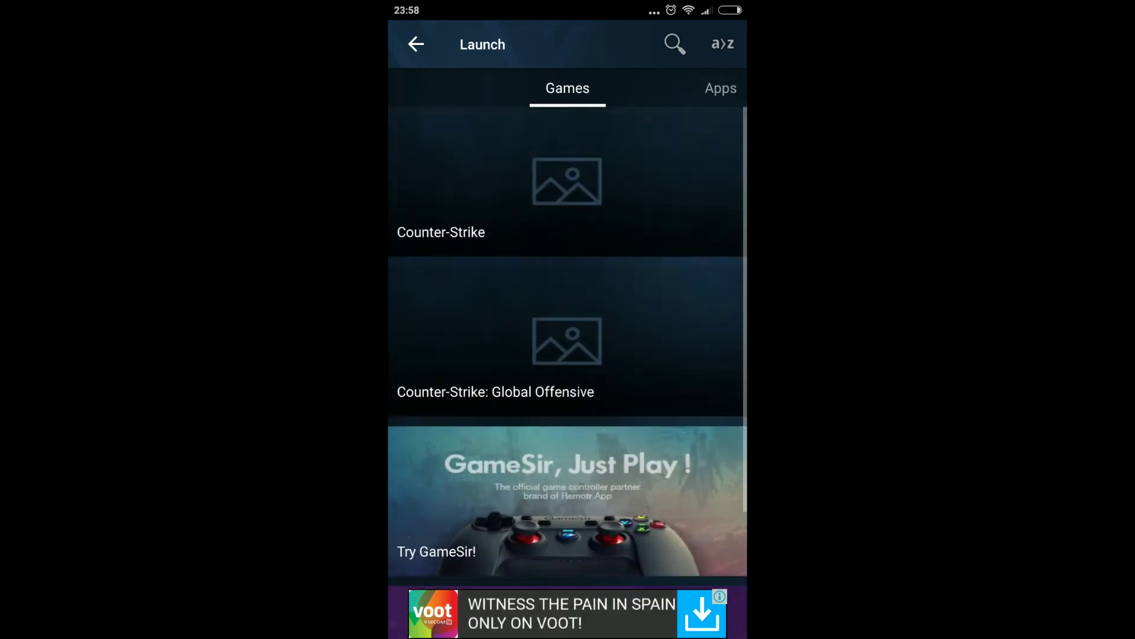